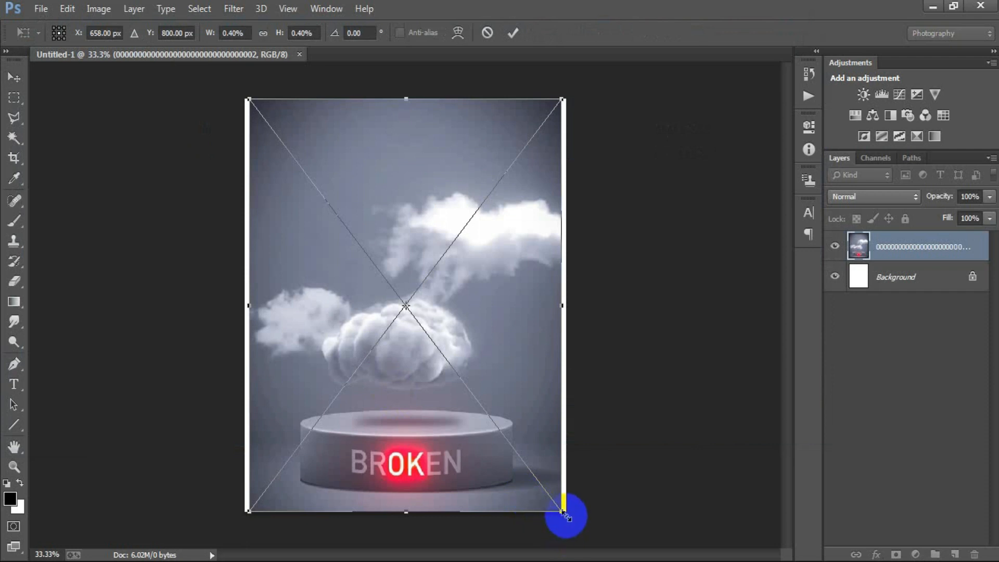
- Enlarge the placed cloud-and-pedestal image to 0.41% so it spans the canvas width, and rasterize its layer
left_click_drag(563, 512, 569, 517)
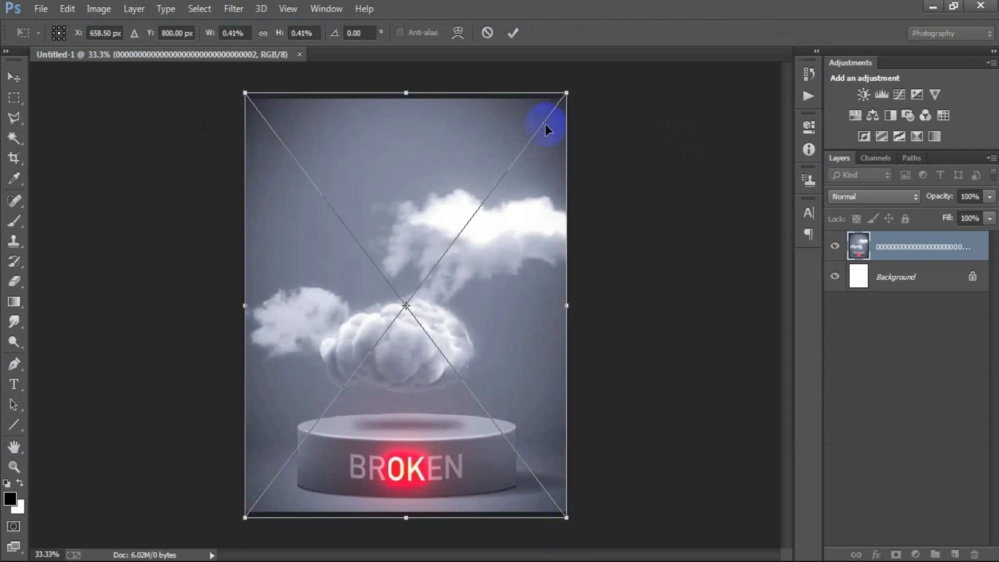
left_click(513, 34)
right_click(924, 252)
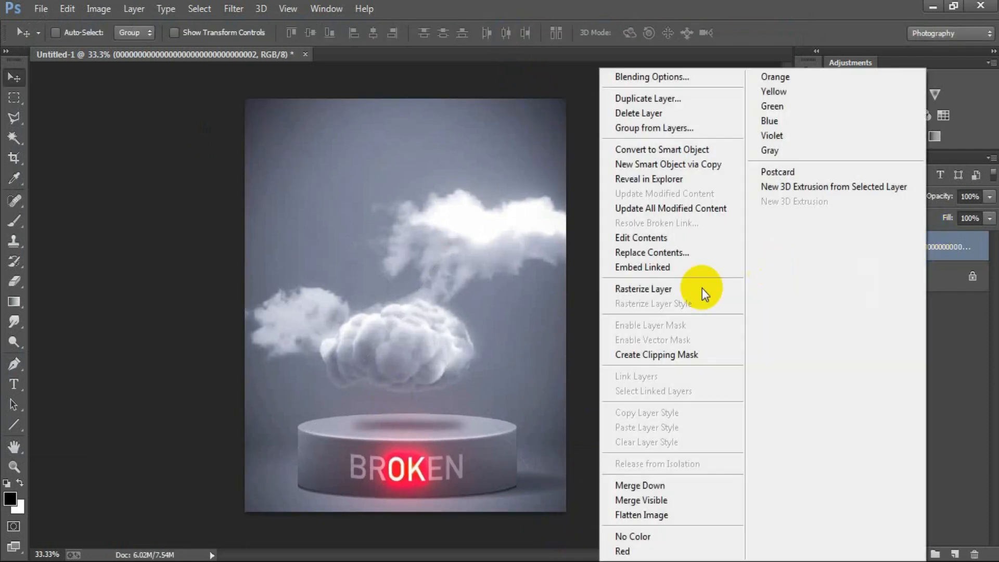
left_click(691, 292)
- Place the linked image of the seated man (file ending in 01) and enlarge it proportionally around its centre
left_click(41, 8)
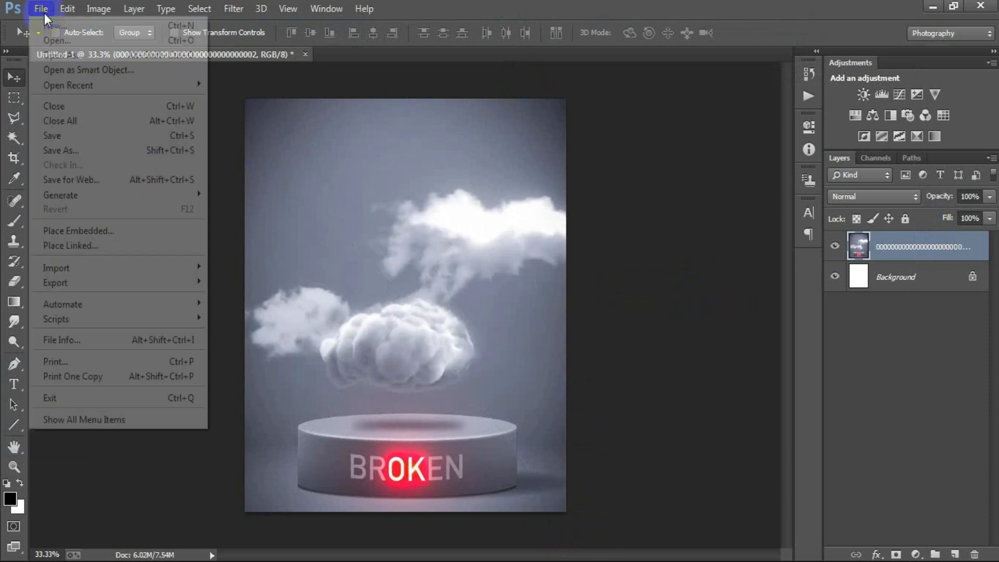
left_click(85, 246)
double_click(512, 184)
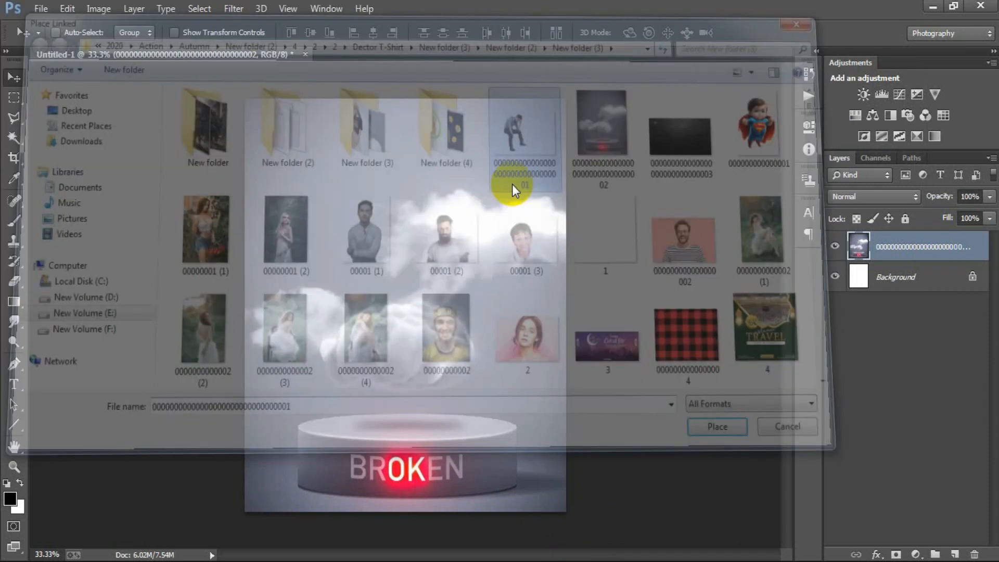
left_click_drag(563, 420, 593, 471)
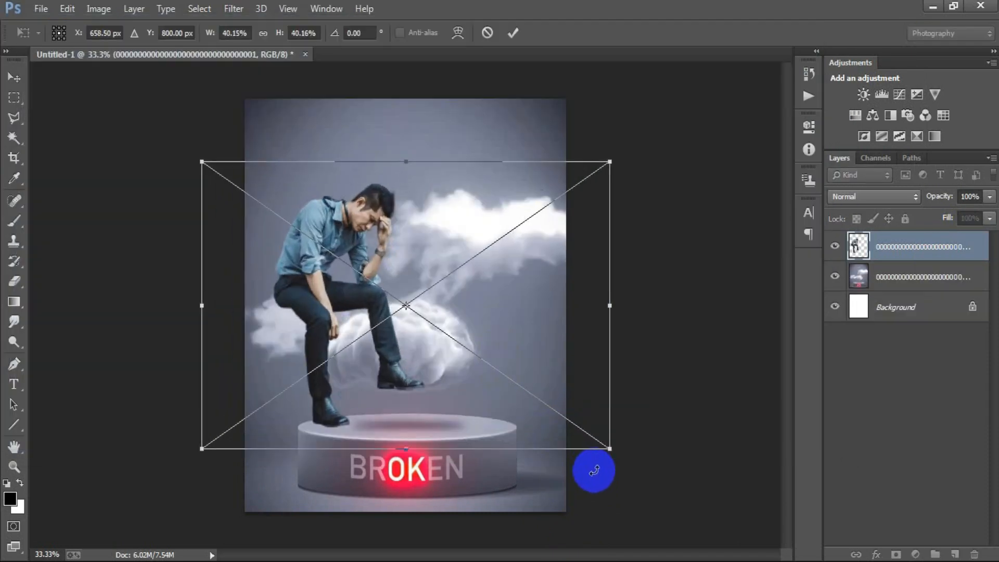
key("ctrl+z")
left_click_drag(567, 418, 598, 464)
- Position and resize the man so he sits on the round cloud above the pedestal, and rasterize his layer
left_click_drag(385, 390, 498, 414)
left_click(675, 464)
left_click_drag(675, 464, 668, 429)
left_click_drag(534, 394, 513, 395)
left_click(513, 32)
right_click(915, 248)
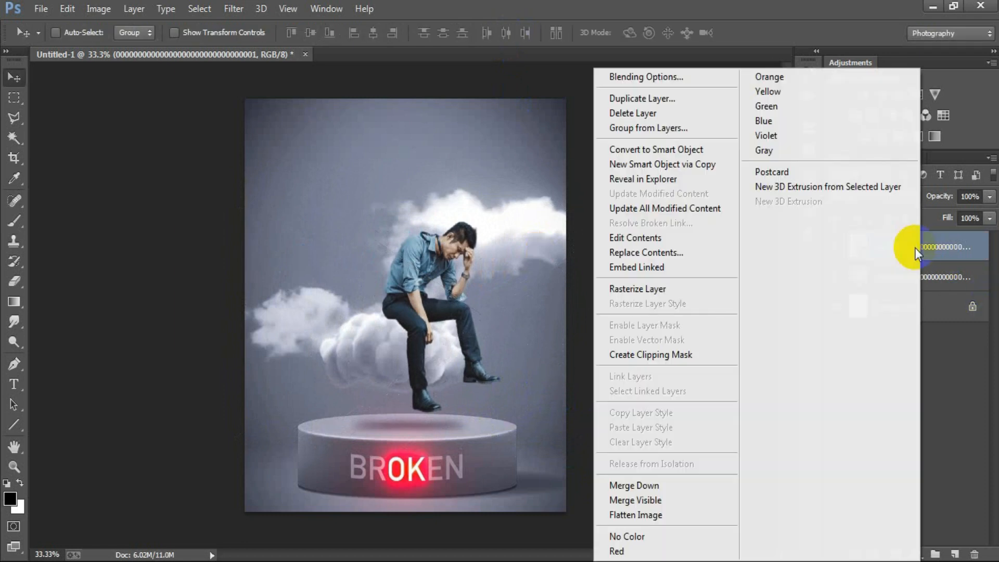
left_click(692, 286)
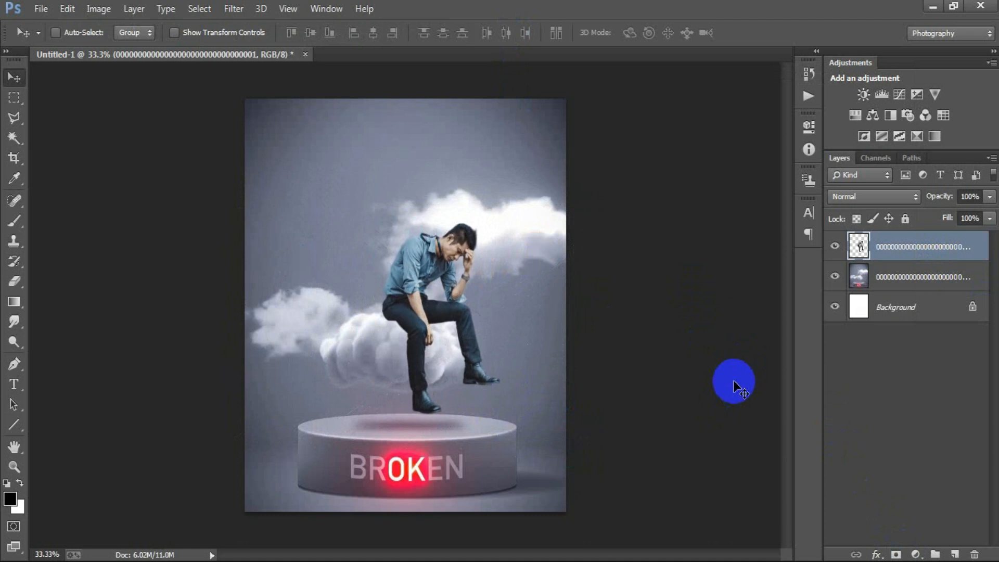
- Add a layer mask to the man's layer and set up a soft round 54 px Brush with 0% hardness
left_click(895, 554)
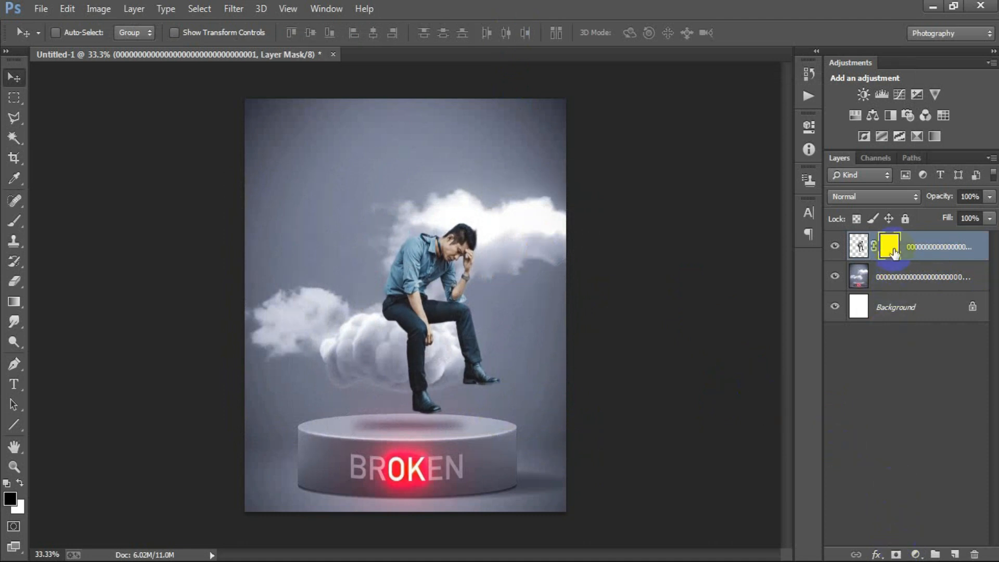
left_click(17, 223)
right_click(314, 186)
left_click(335, 289)
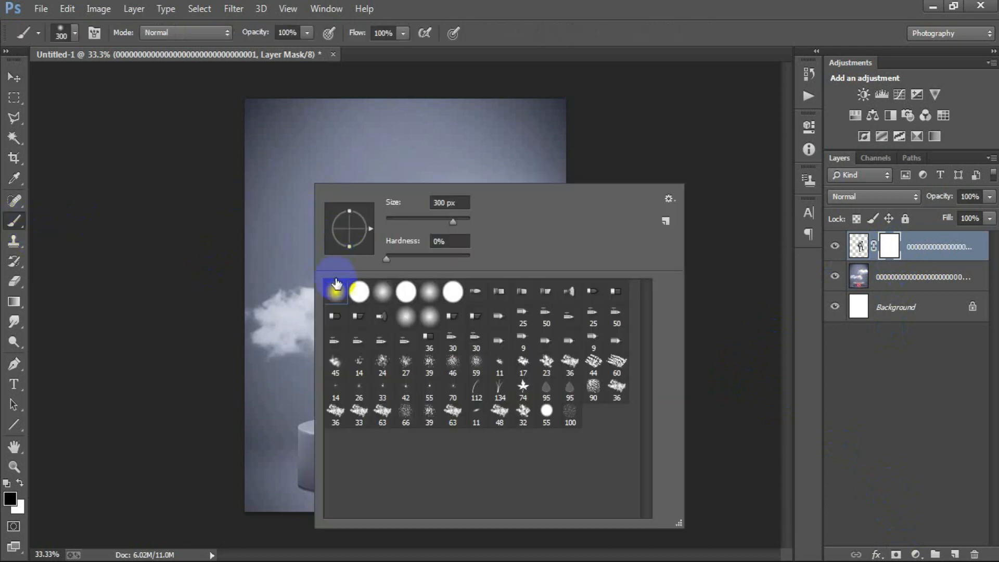
left_click_drag(413, 224, 407, 224)
left_click(523, 52)
- Paint black on the mask along the man's seat and both legs to blend their edges into the cloud
key("ctrl+plus")
key("ctrl+plus")
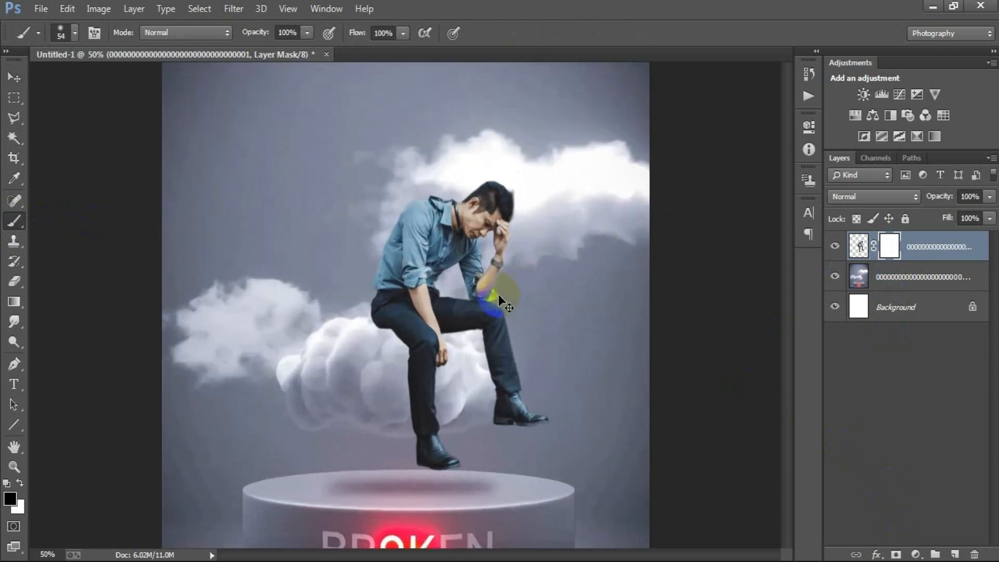
mouse_move(354, 333)
left_mouse_down()
mouse_move(385, 352)
mouse_move(401, 411)
left_mouse_up()
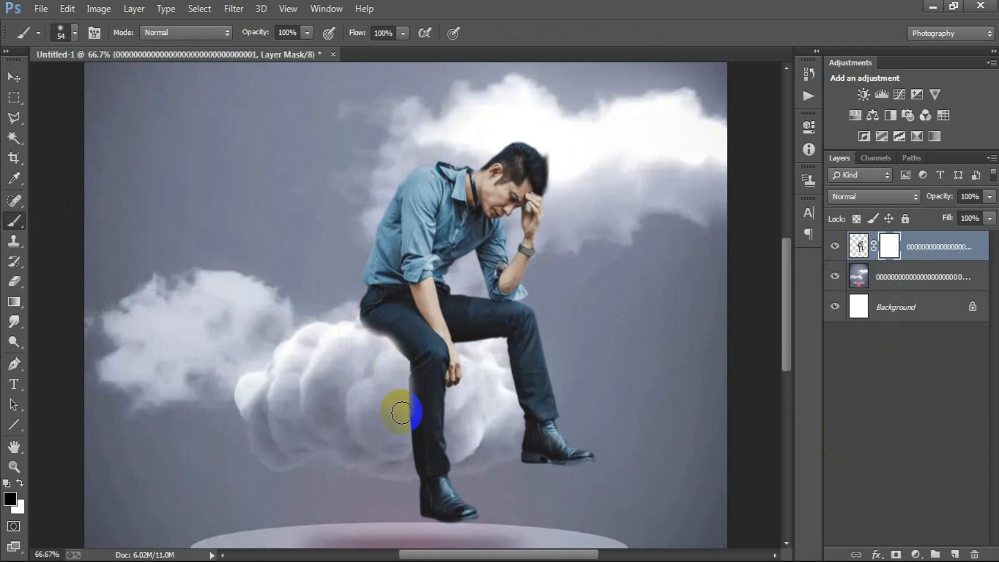
mouse_move(401, 409)
left_mouse_down()
mouse_move(387, 350)
mouse_move(357, 338)
mouse_move(364, 350)
mouse_move(362, 341)
mouse_move(375, 352)
mouse_move(351, 318)
mouse_move(370, 350)
mouse_move(355, 346)
mouse_move(363, 345)
mouse_move(345, 319)
mouse_move(326, 319)
mouse_move(324, 363)
mouse_move(386, 452)
left_mouse_up()
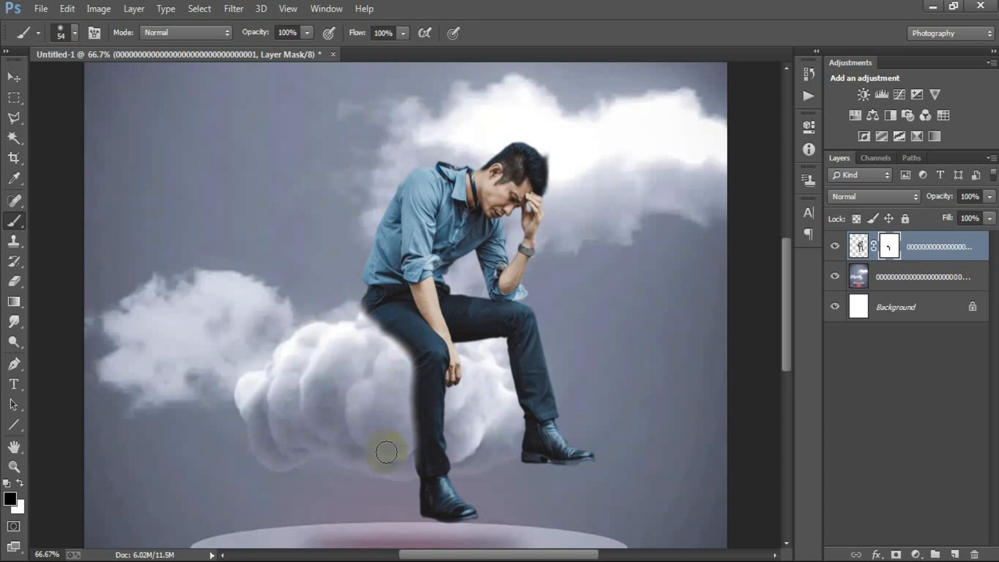
mouse_move(472, 386)
left_mouse_down()
mouse_move(454, 389)
mouse_move(461, 350)
left_mouse_up()
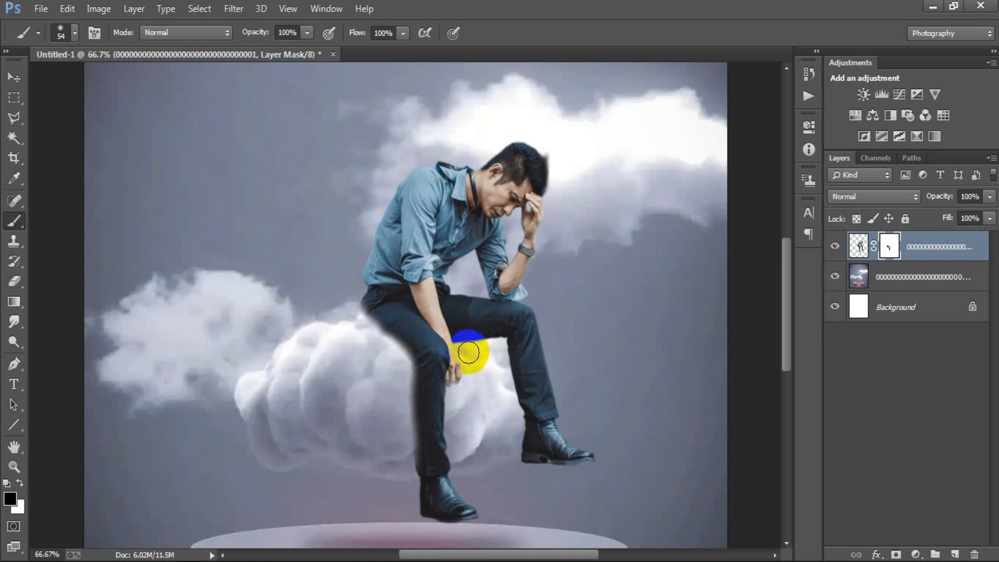
mouse_move(472, 351)
left_mouse_down()
mouse_move(494, 364)
mouse_move(513, 417)
mouse_move(497, 392)
mouse_move(498, 350)
mouse_move(461, 349)
mouse_move(482, 363)
mouse_move(460, 352)
mouse_move(495, 370)
mouse_move(501, 405)
mouse_move(386, 388)
mouse_move(375, 335)
mouse_move(357, 311)
mouse_move(379, 341)
mouse_move(400, 429)
left_mouse_up()
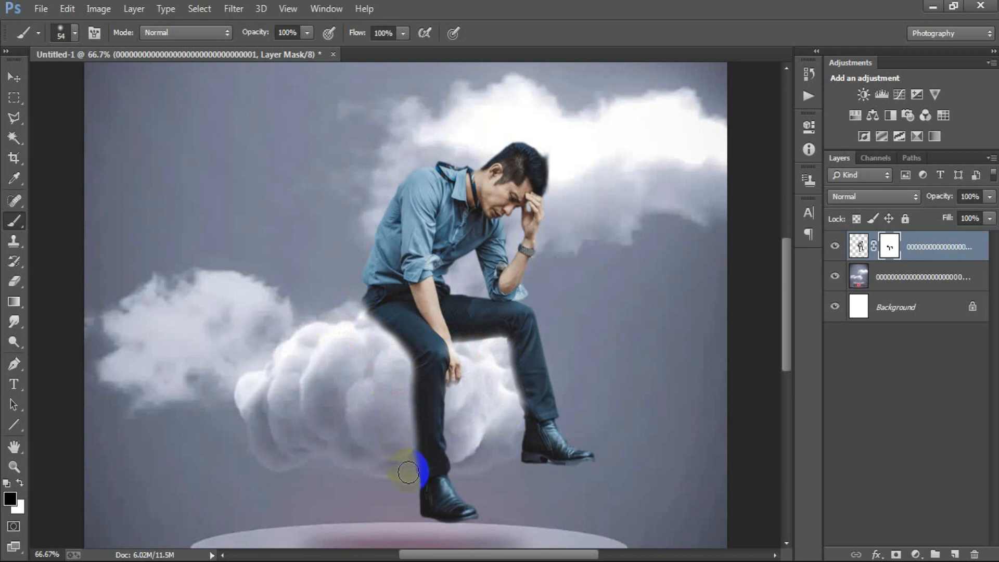
mouse_move(354, 343)
left_mouse_down()
mouse_move(354, 282)
mouse_move(358, 319)
mouse_move(339, 333)
mouse_move(366, 324)
left_mouse_up()
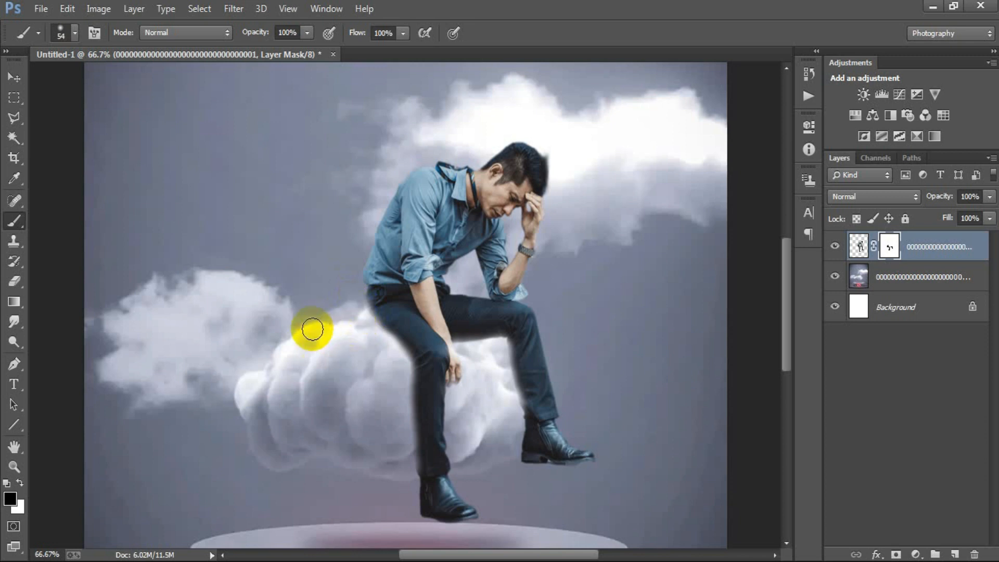
left_click(14, 77)
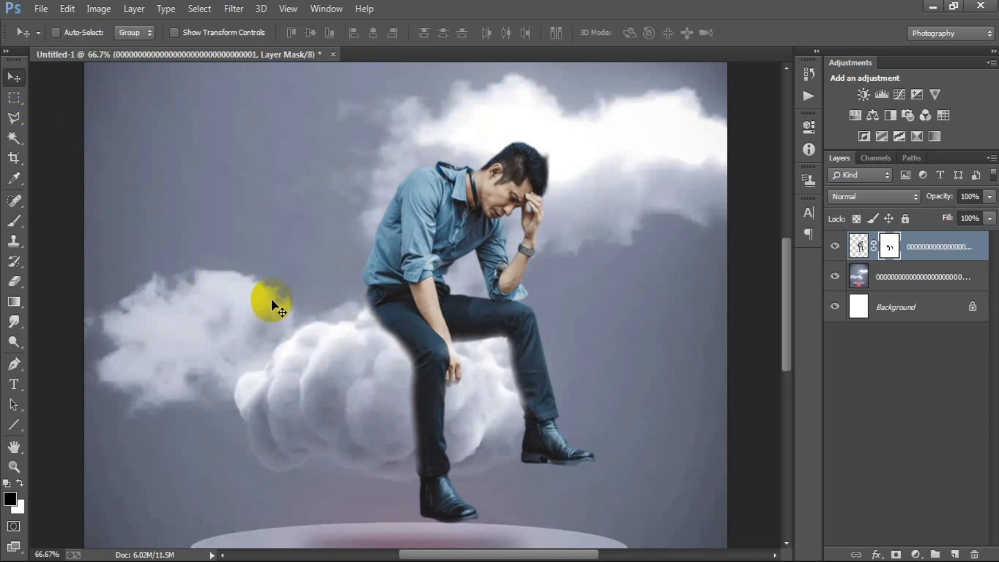
key("ctrl+minus")
key("ctrl+minus")
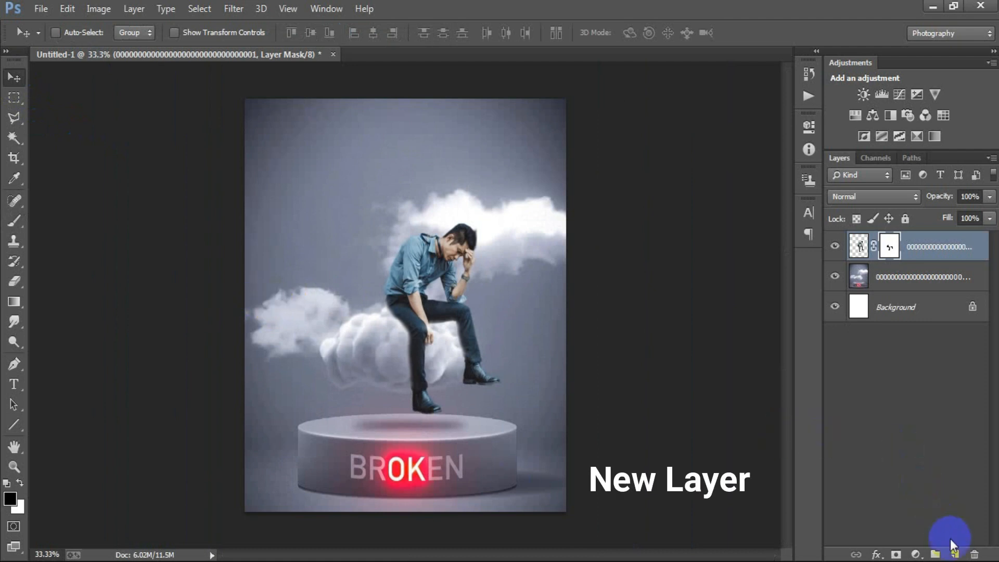
- Add a new layer on top and fill it with 50% Gray in Normal mode at 100% opacity
left_click(952, 554)
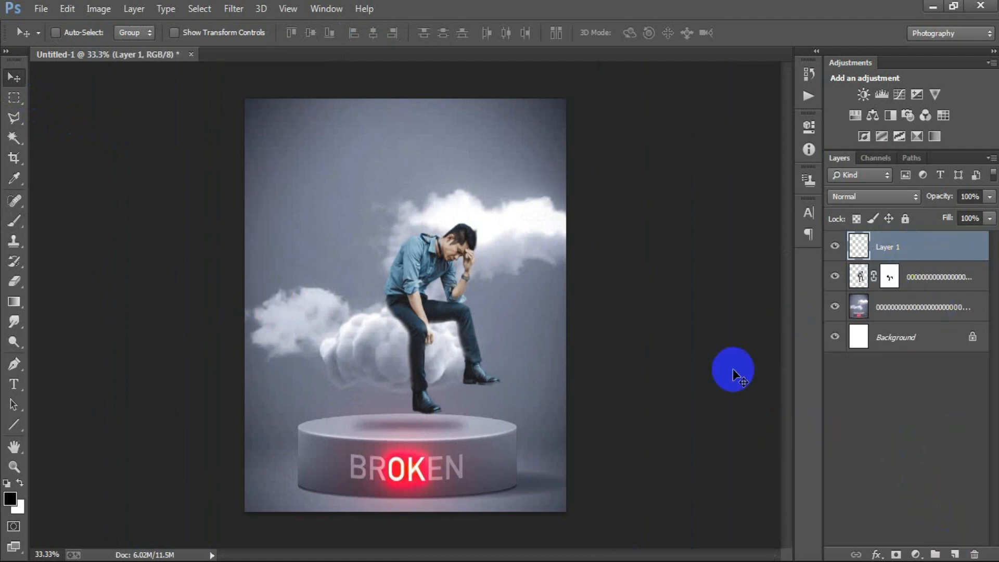
left_click(67, 9)
left_click(106, 211)
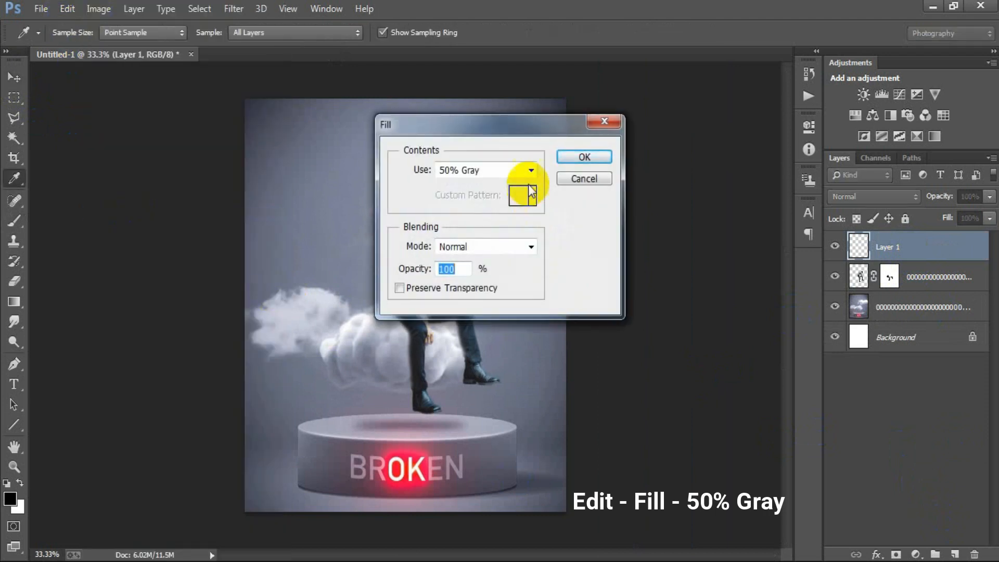
left_click(530, 171)
left_click(486, 277)
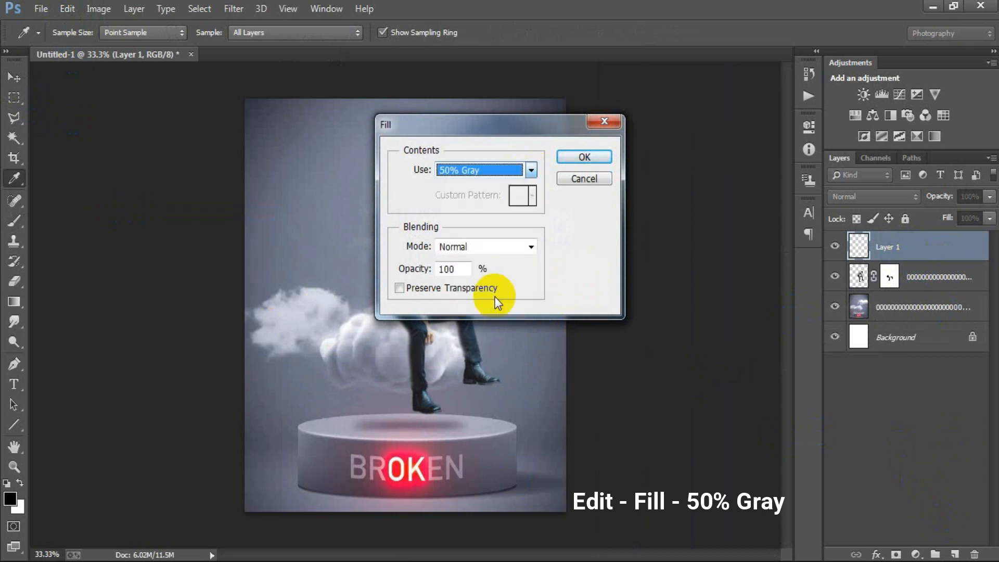
left_click(582, 157)
key("v")
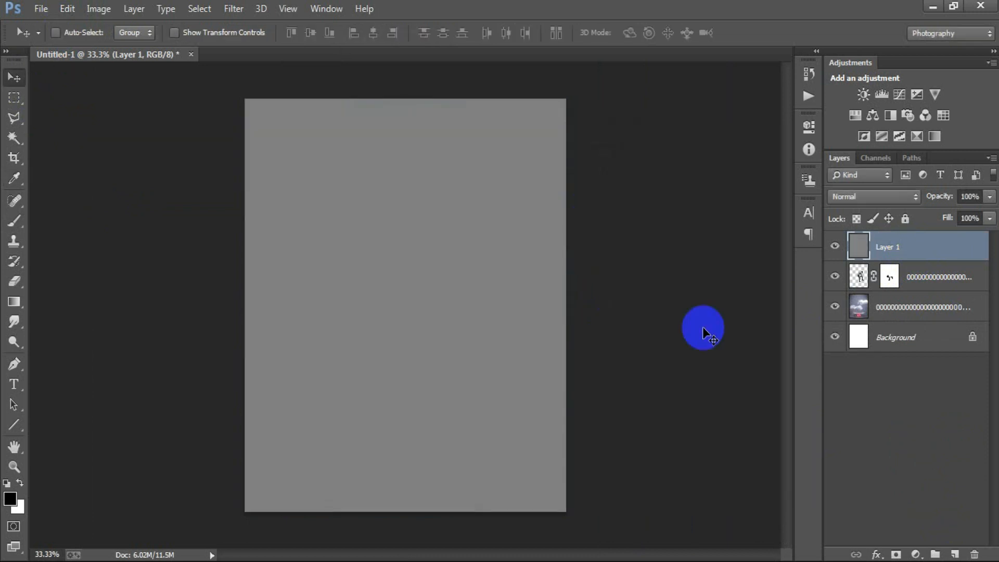
- Clip the gray layer to the man's layer and set its blend mode to Overlay
right_click(911, 252)
left_click(670, 274)
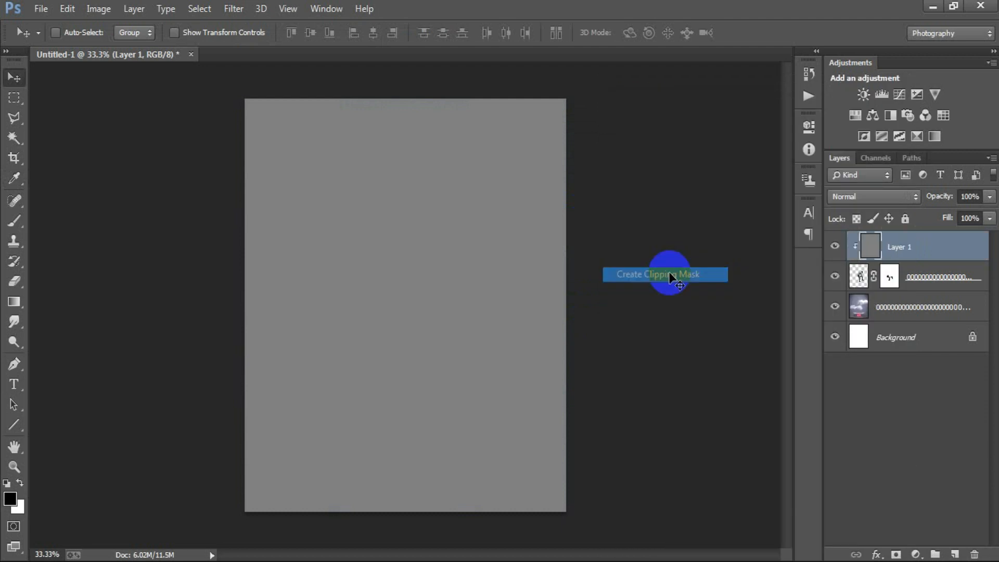
left_click(843, 199)
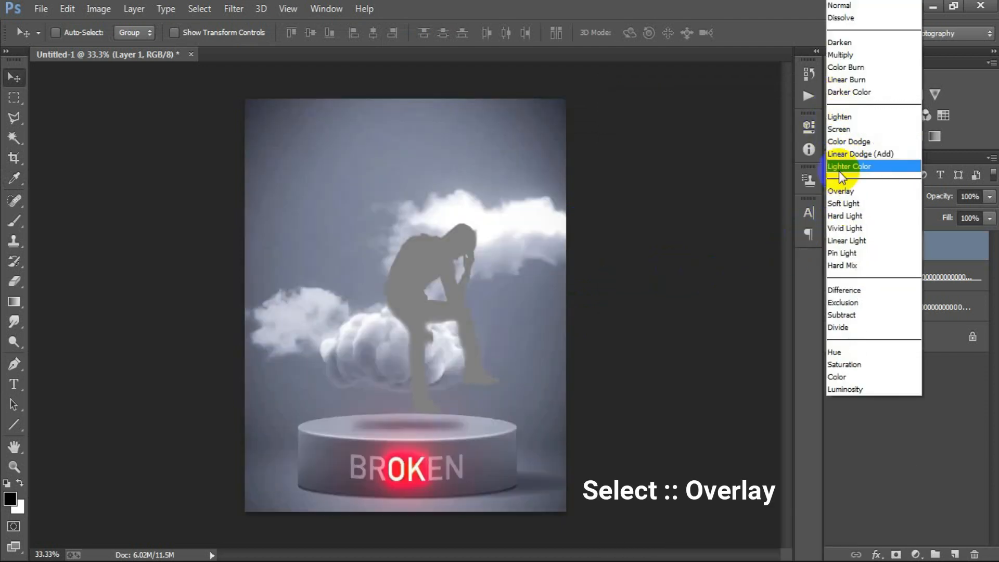
left_click(873, 191)
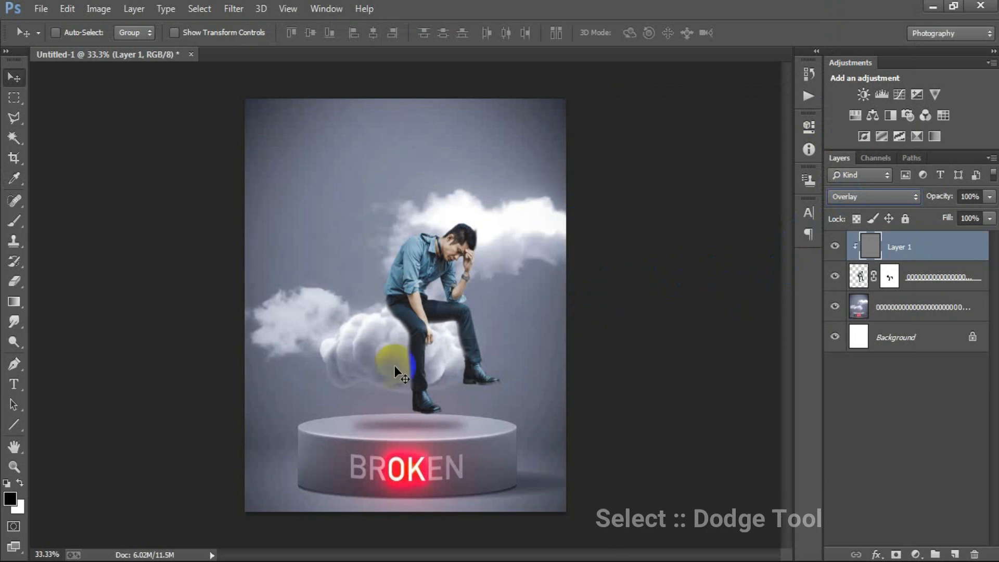
- Brighten the man's shoulders, back and thigh on the gray layer with an 80 px Dodge tool (Midtones, 34% exposure), and compare with the layer hidden
right_click(15, 343)
left_click(70, 341)
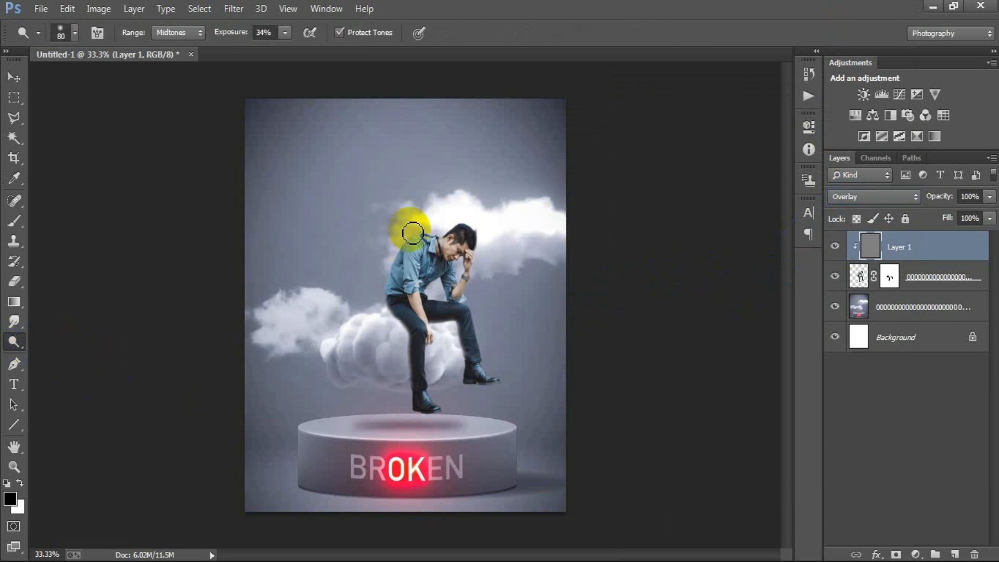
mouse_move(405, 250)
left_mouse_down()
mouse_move(389, 266)
mouse_move(401, 247)
mouse_move(385, 301)
mouse_move(415, 242)
mouse_move(479, 225)
mouse_move(436, 227)
mouse_move(475, 227)
mouse_move(496, 240)
mouse_move(415, 248)
mouse_move(407, 307)
mouse_move(454, 298)
mouse_move(401, 245)
mouse_move(381, 284)
mouse_move(395, 264)
mouse_move(379, 300)
mouse_move(435, 402)
mouse_move(477, 273)
mouse_move(476, 313)
left_mouse_up()
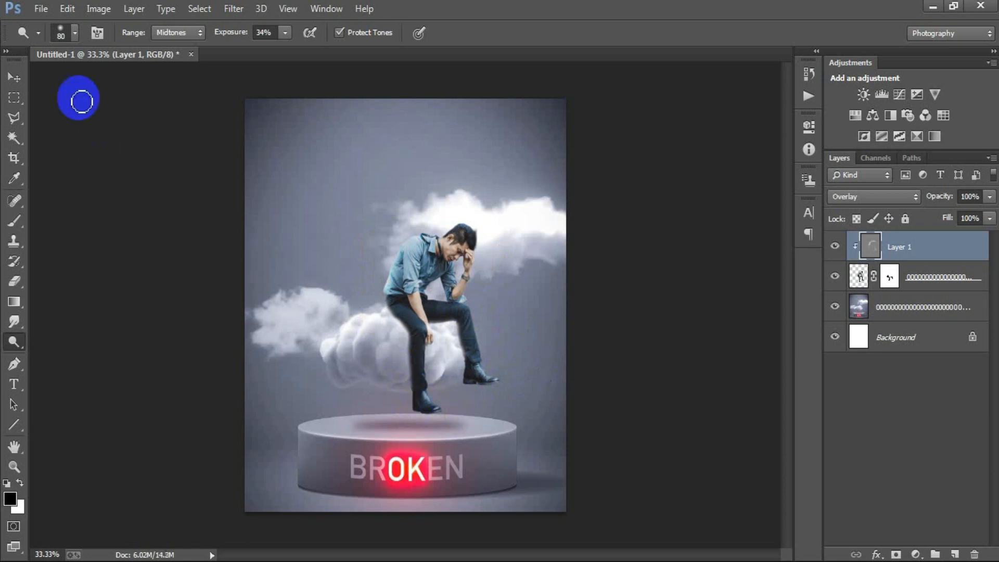
left_click(13, 77)
left_click(831, 254)
left_click(832, 254)
left_click(832, 254)
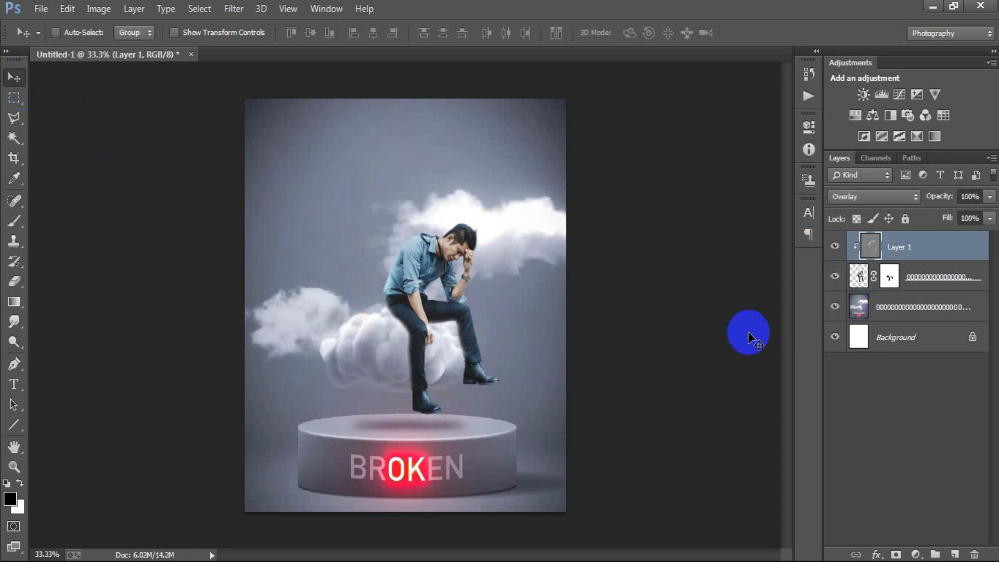
- Place the linked black particle image (file ending in 03), scale it to about 37% to cover the canvas, and rasterize it
left_click(36, 17)
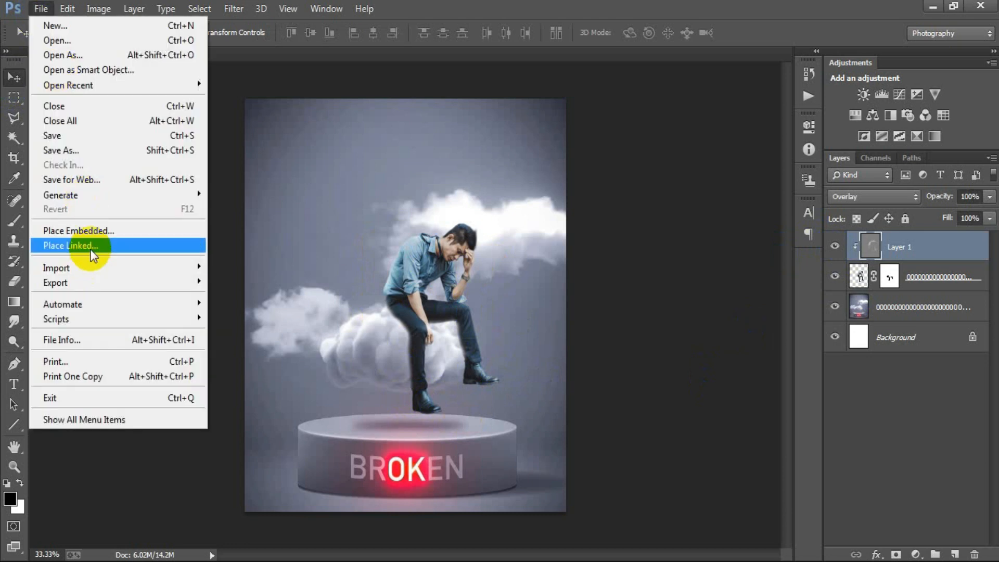
left_click(93, 245)
double_click(682, 132)
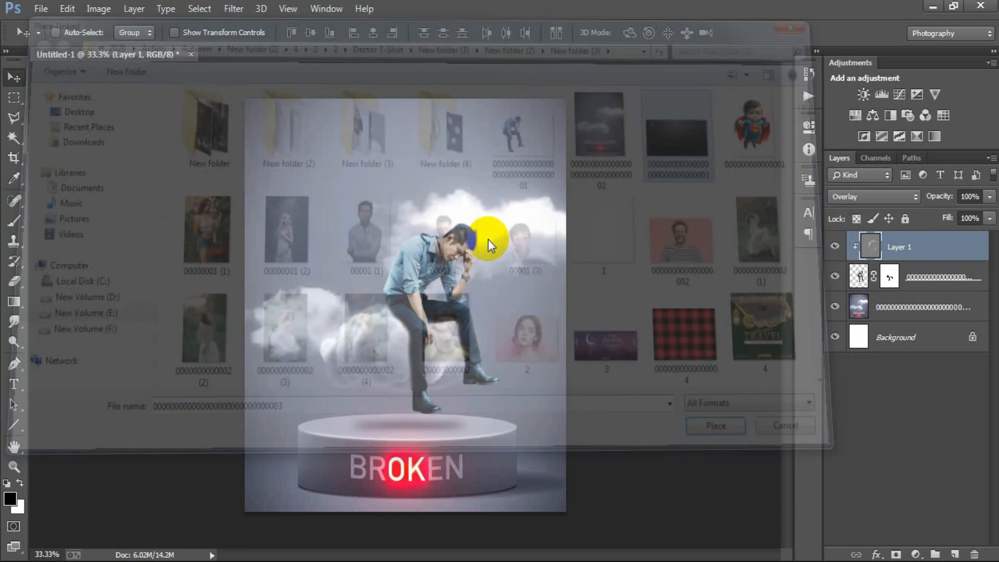
left_click_drag(566, 400, 767, 519)
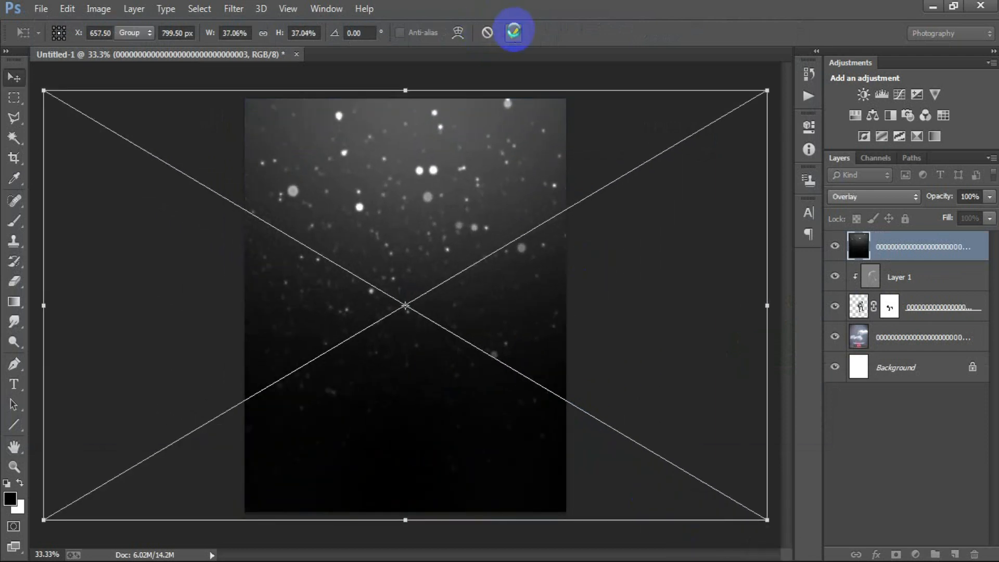
left_click(513, 33)
right_click(921, 249)
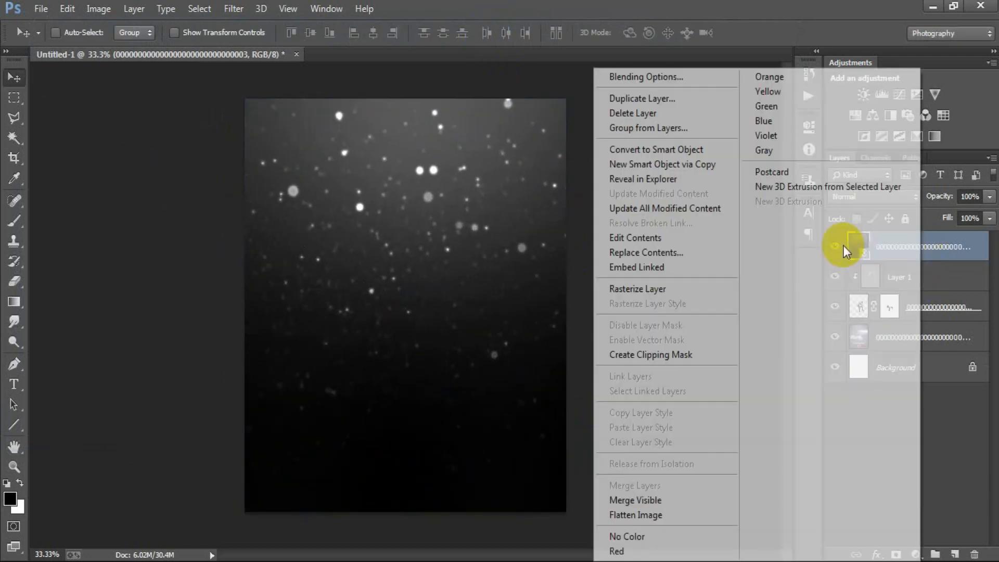
left_click(709, 291)
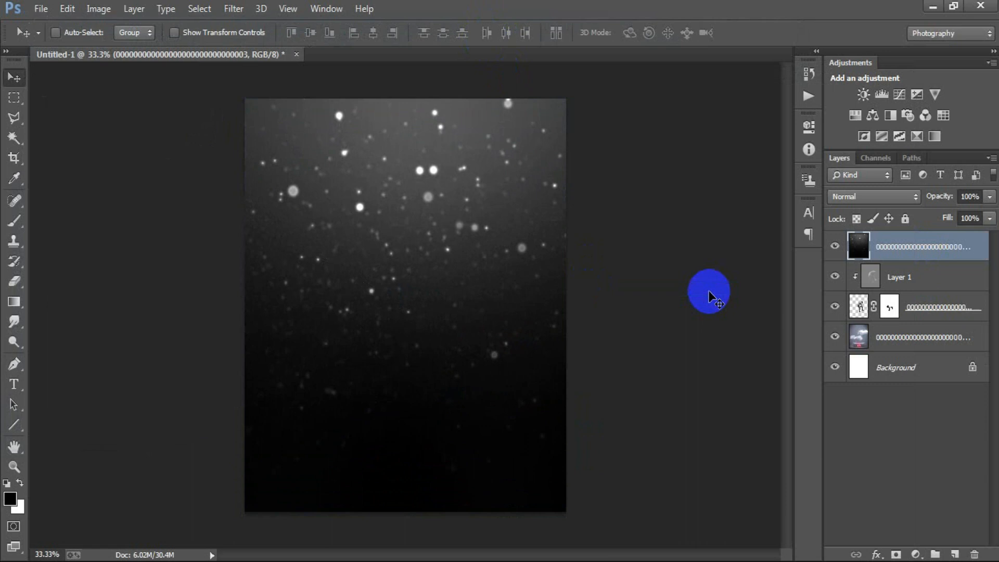
- Set the particle layer's blend mode to Screen and add a layer mask to it
left_click(839, 197)
left_click(843, 113)
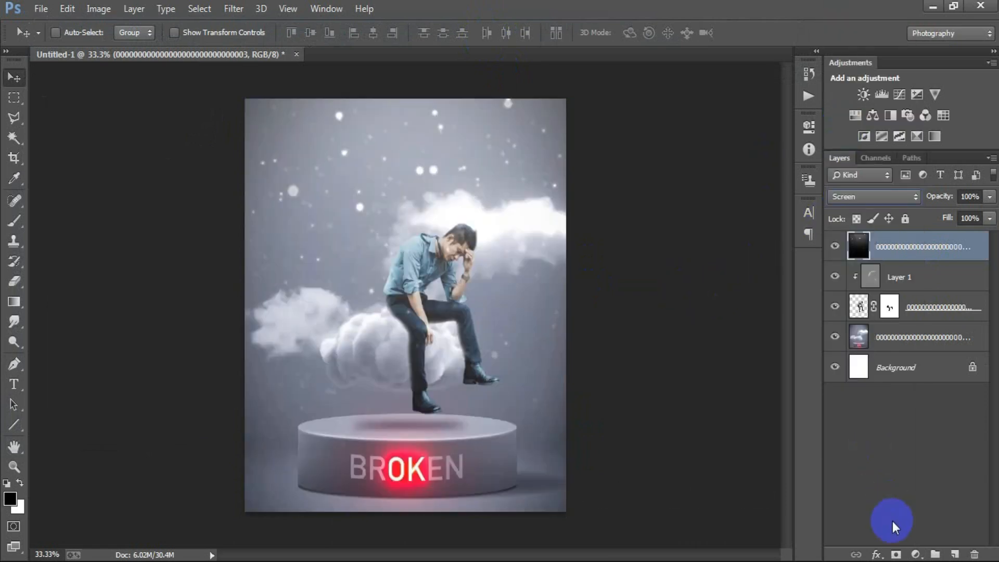
left_click(896, 554)
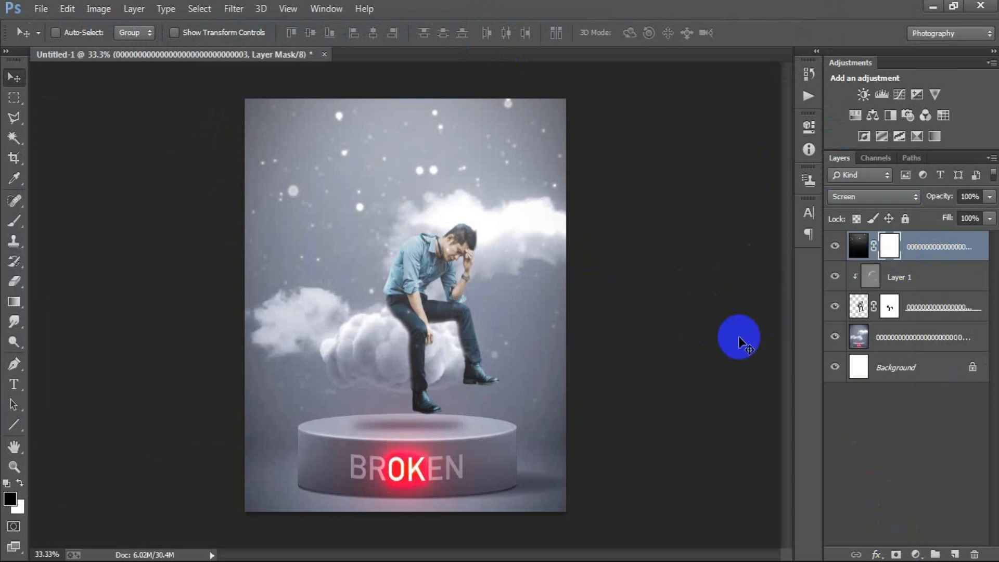
- Paint black on the particle layer's mask over the man, clouds and pedestal with a 700 px brush, reducing opacity to 32%, and compare with the layer hidden
left_click(18, 226)
left_click(208, 218)
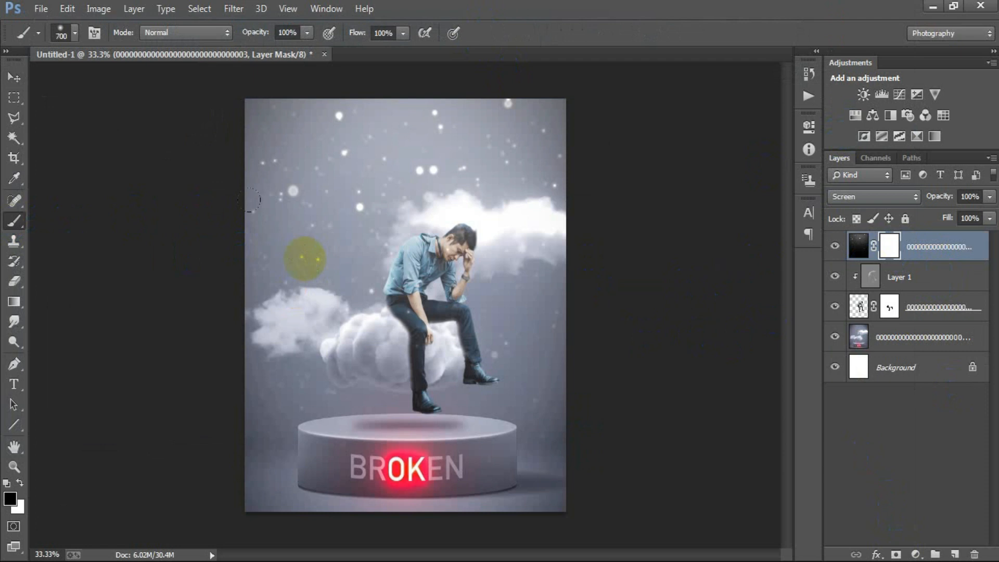
mouse_move(286, 286)
left_mouse_down()
mouse_move(308, 347)
mouse_move(421, 344)
mouse_move(409, 395)
left_mouse_up()
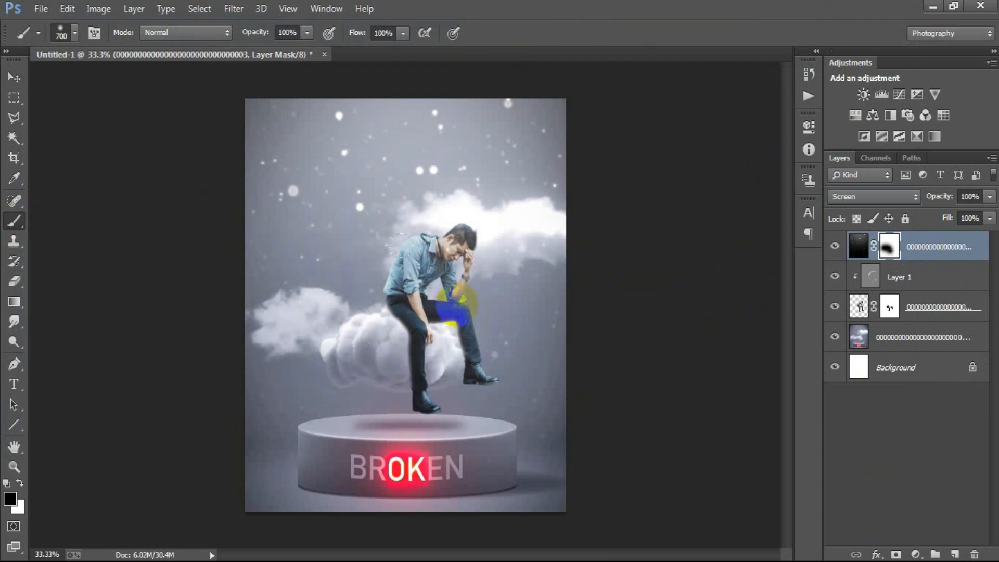
left_click_drag(457, 304, 444, 315)
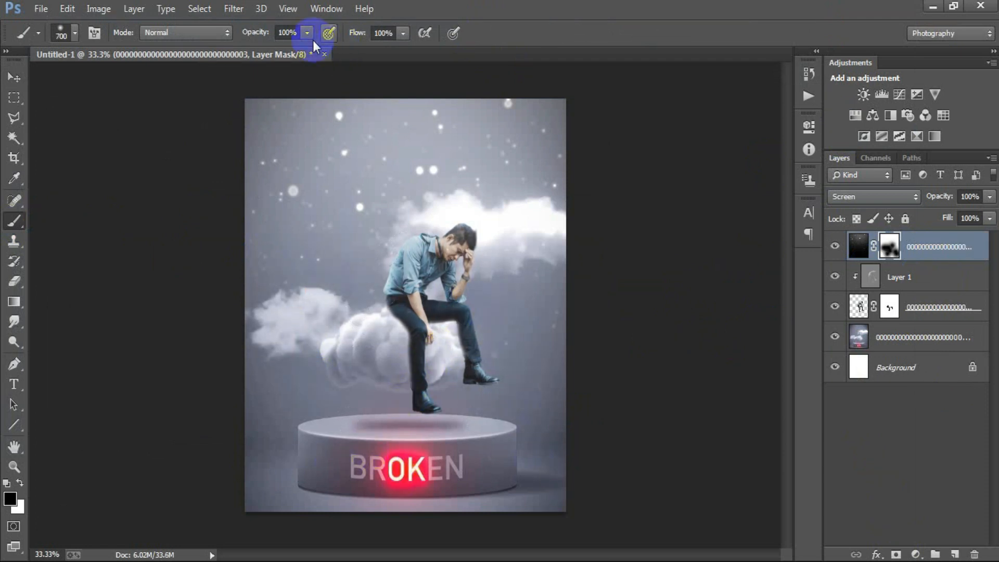
left_click_drag(260, 56, 257, 57)
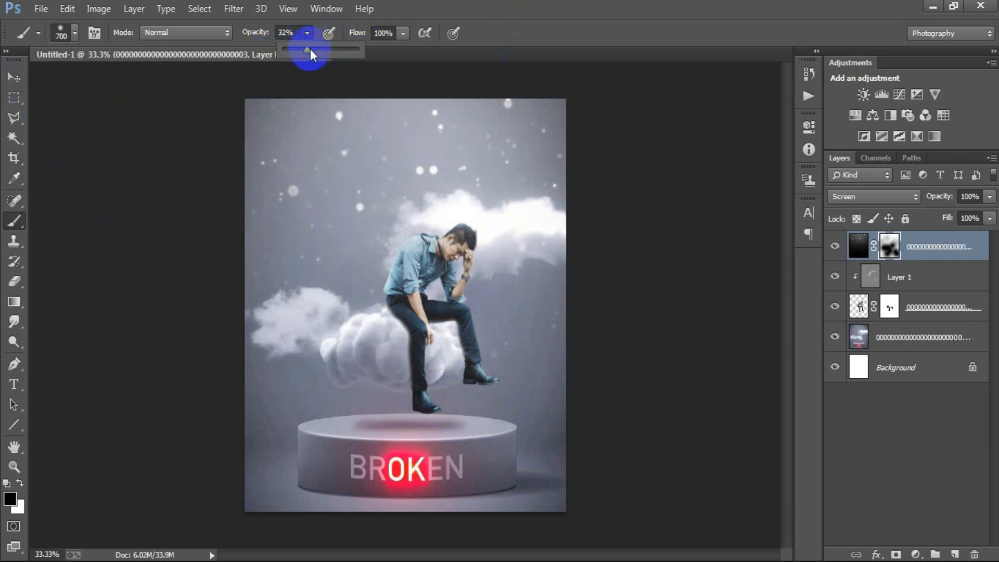
left_click(14, 77)
left_click(835, 247)
left_click(834, 247)
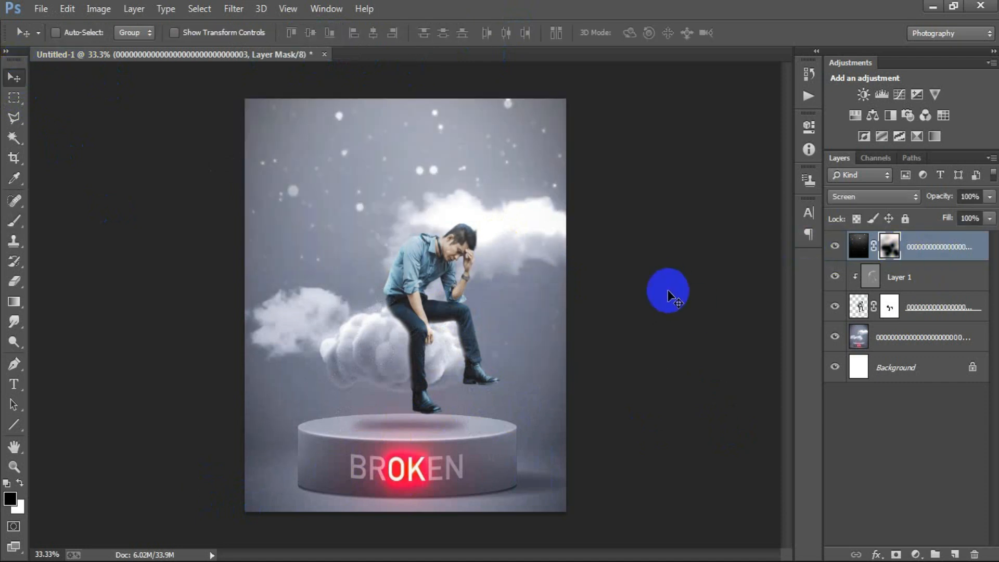
left_click(20, 218)
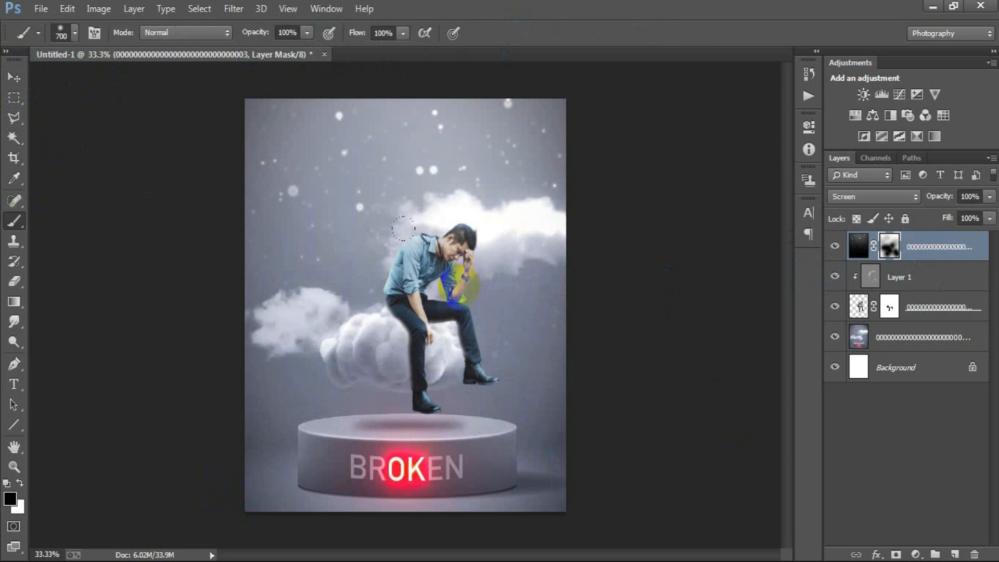
- Stamp all visible layers into a new merged layer above the particle layer
left_click(14, 77)
key("shift+ctrl+alt+e")
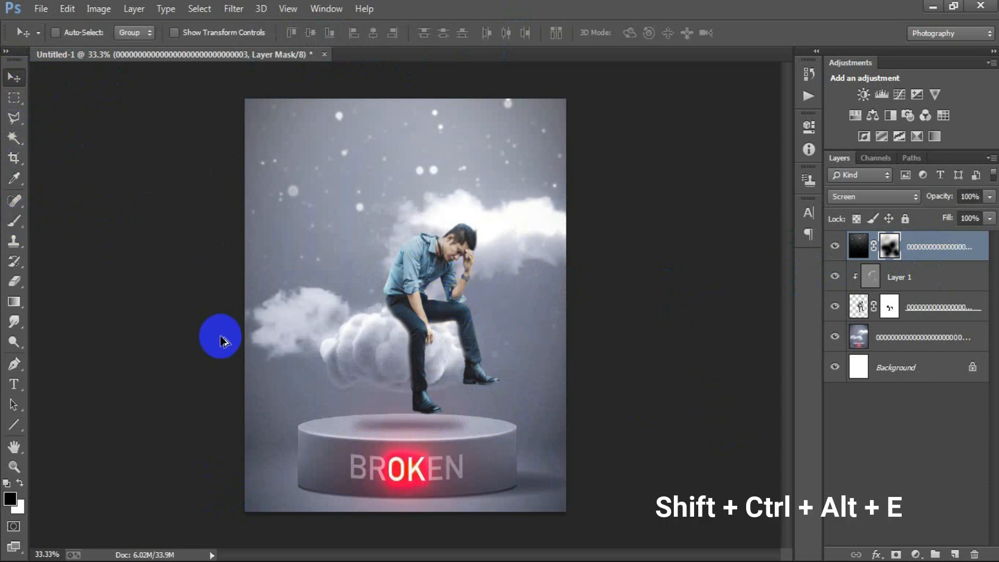
left_click(885, 249)
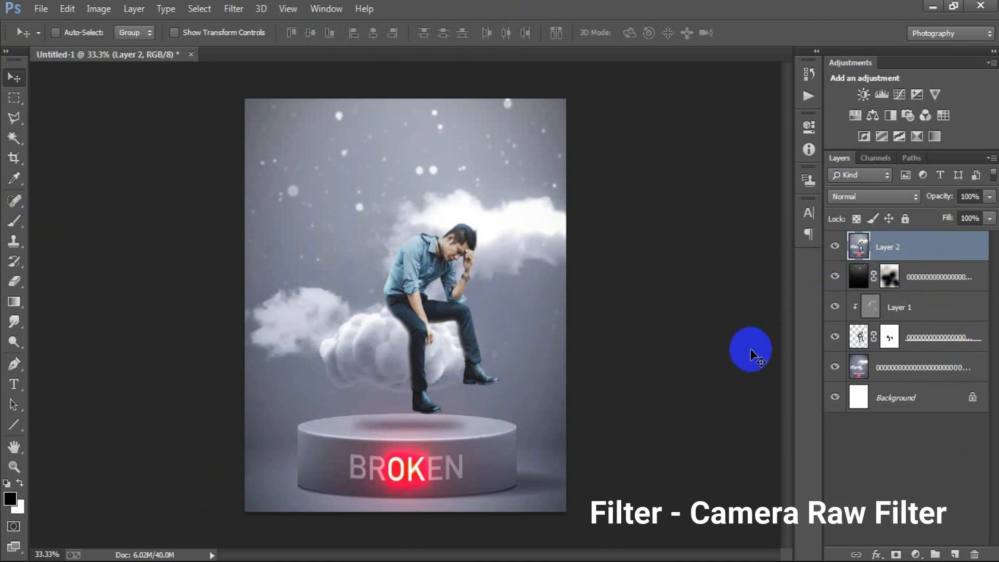
- Apply the Camera Raw Filter to the merged layer using the settings loaded from Broken.xmp
left_click(227, 14)
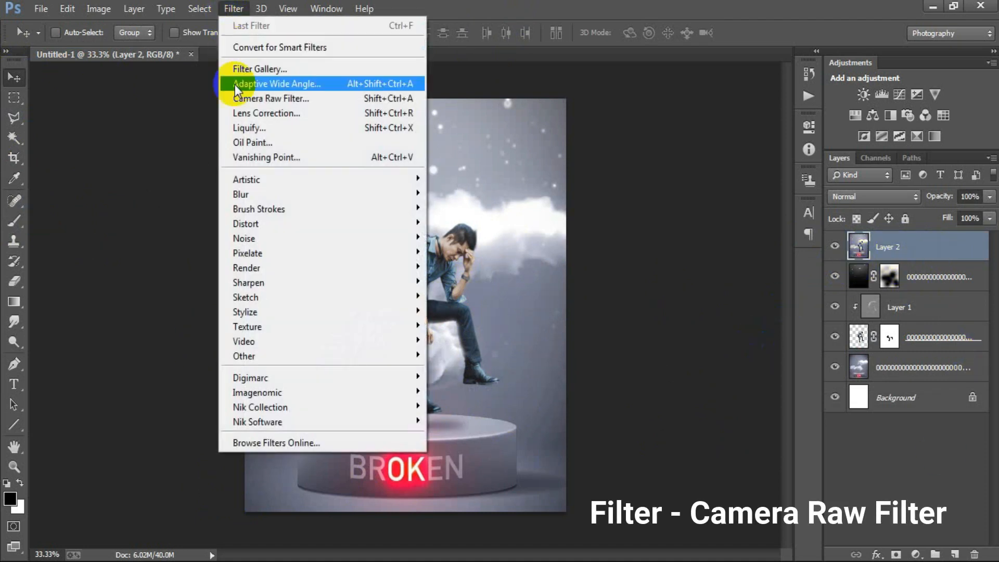
left_click(265, 95)
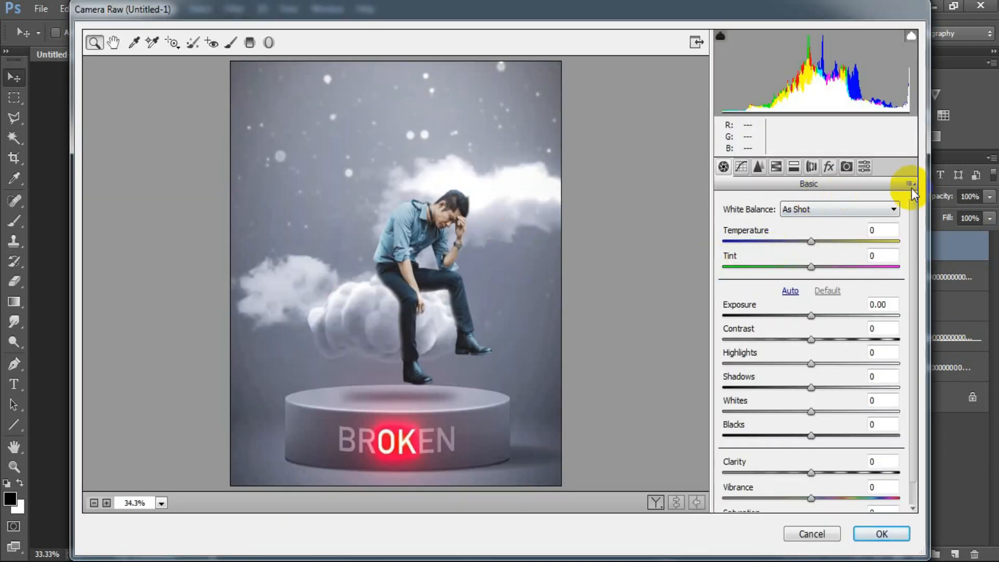
left_click(910, 188)
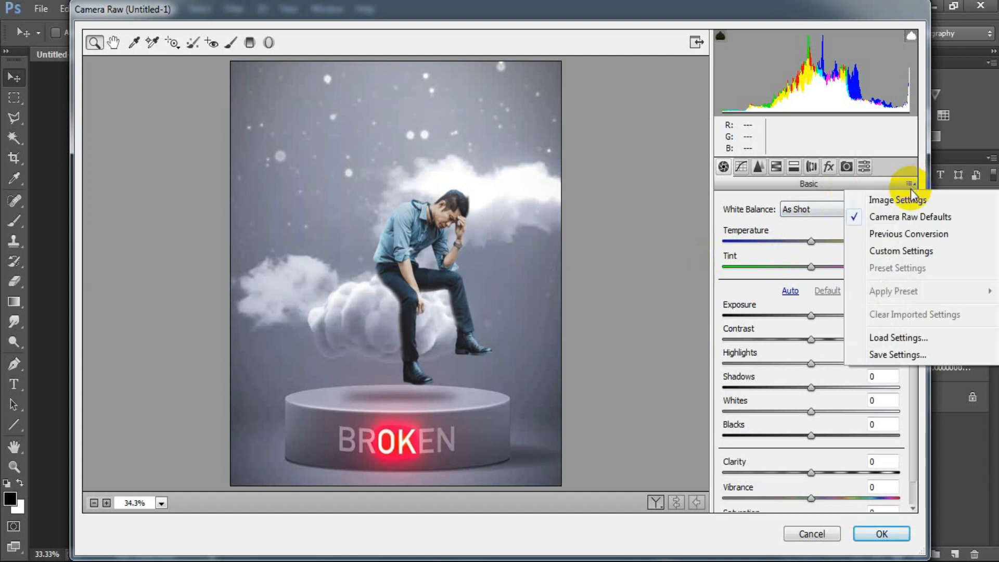
left_click(901, 338)
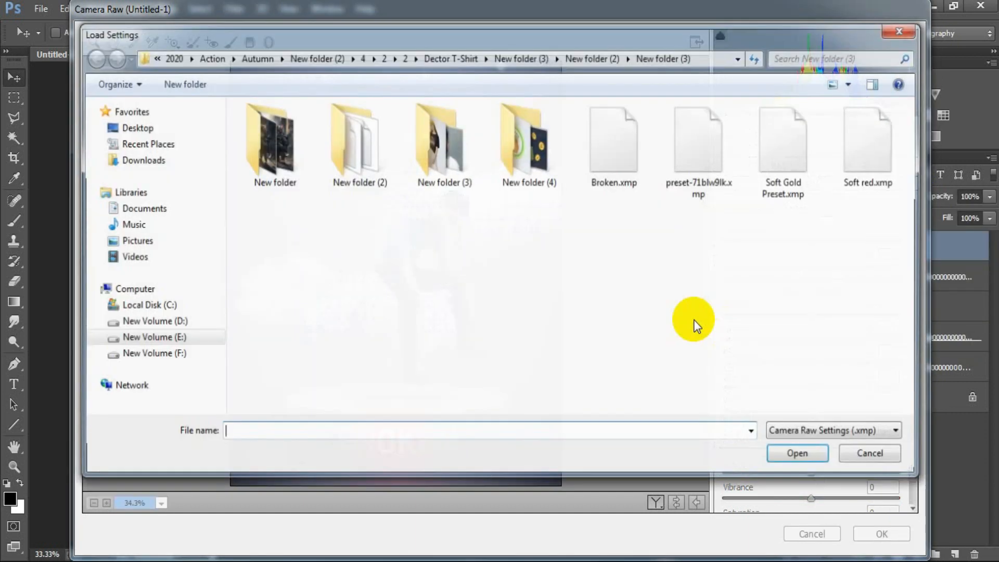
double_click(625, 149)
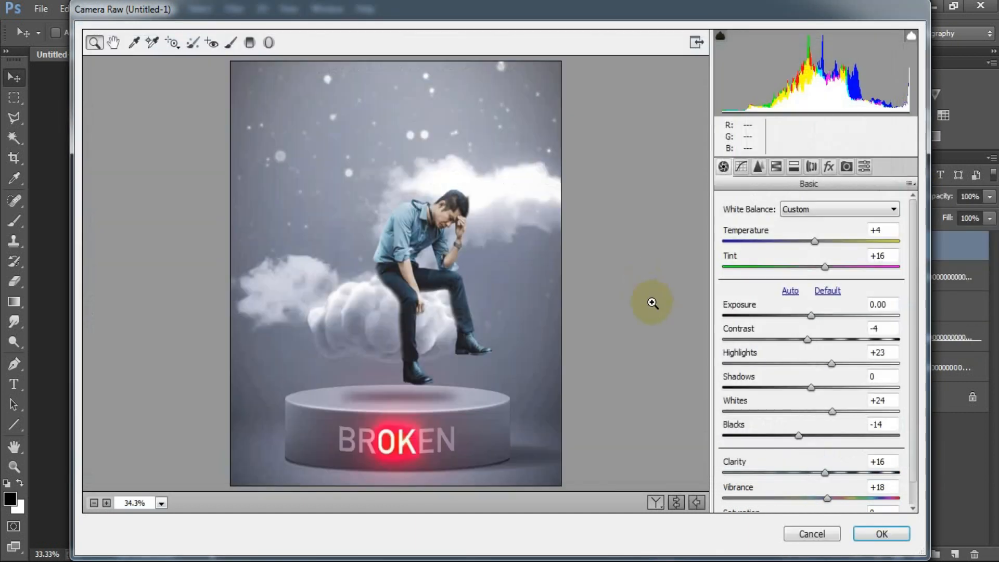
left_click(894, 535)
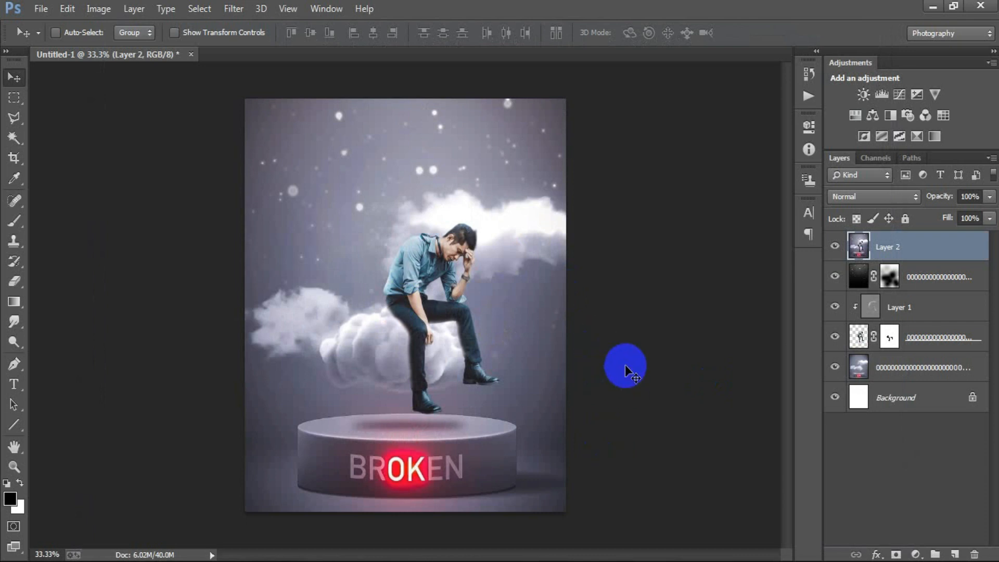
key("ctrl+plus")
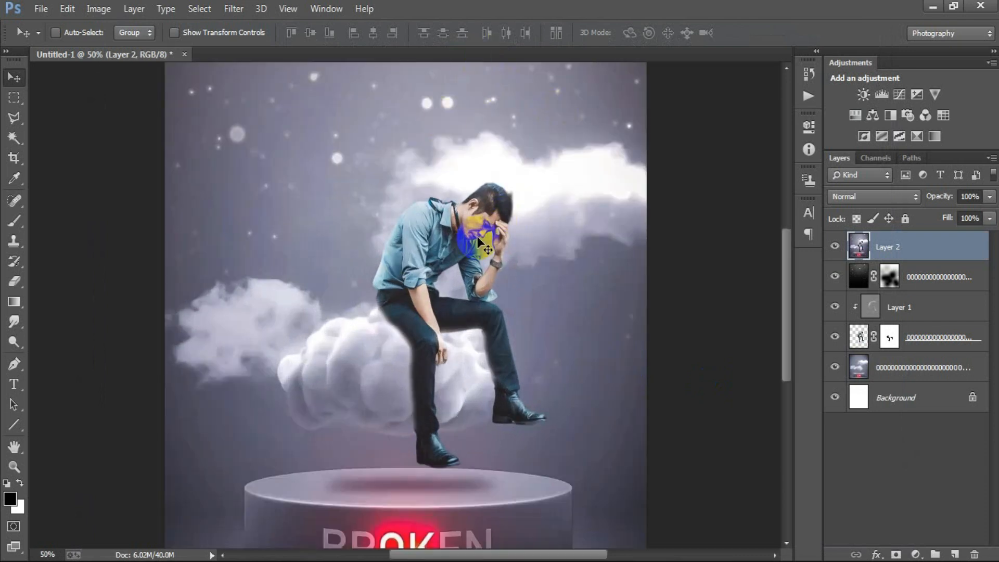
scroll(522, 321, "up", 2)
scroll(531, 320, "down", 5)
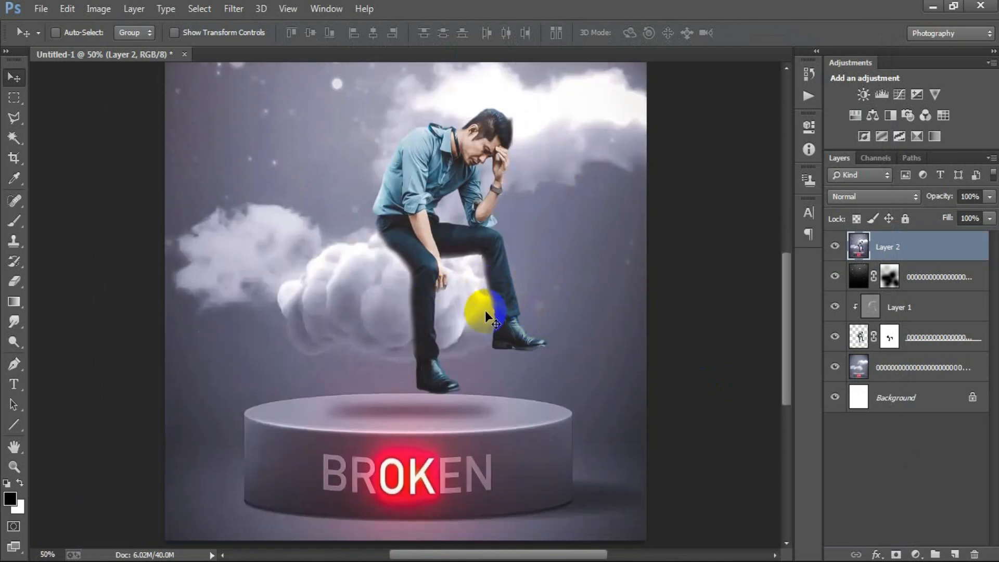
key("ctrl+minus")
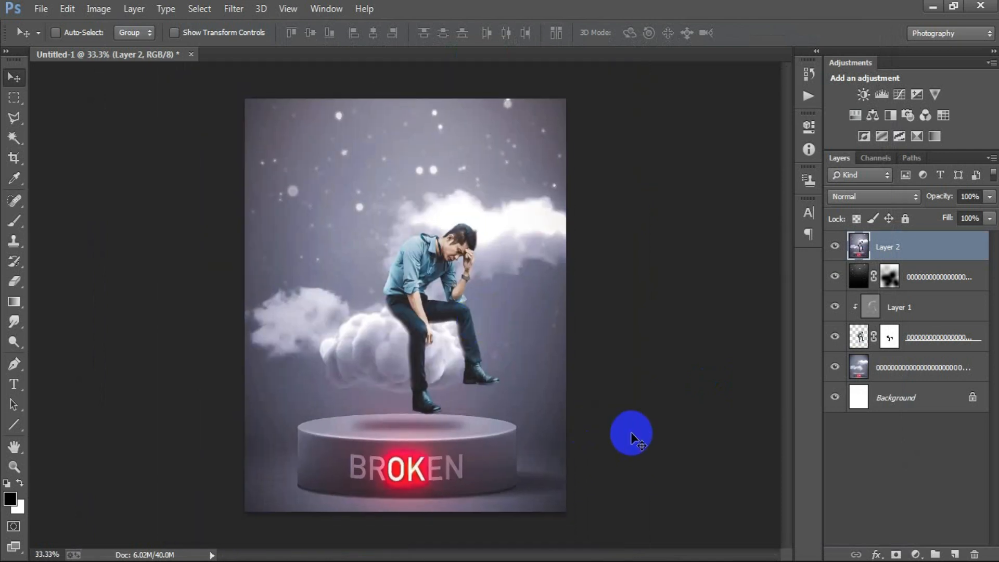